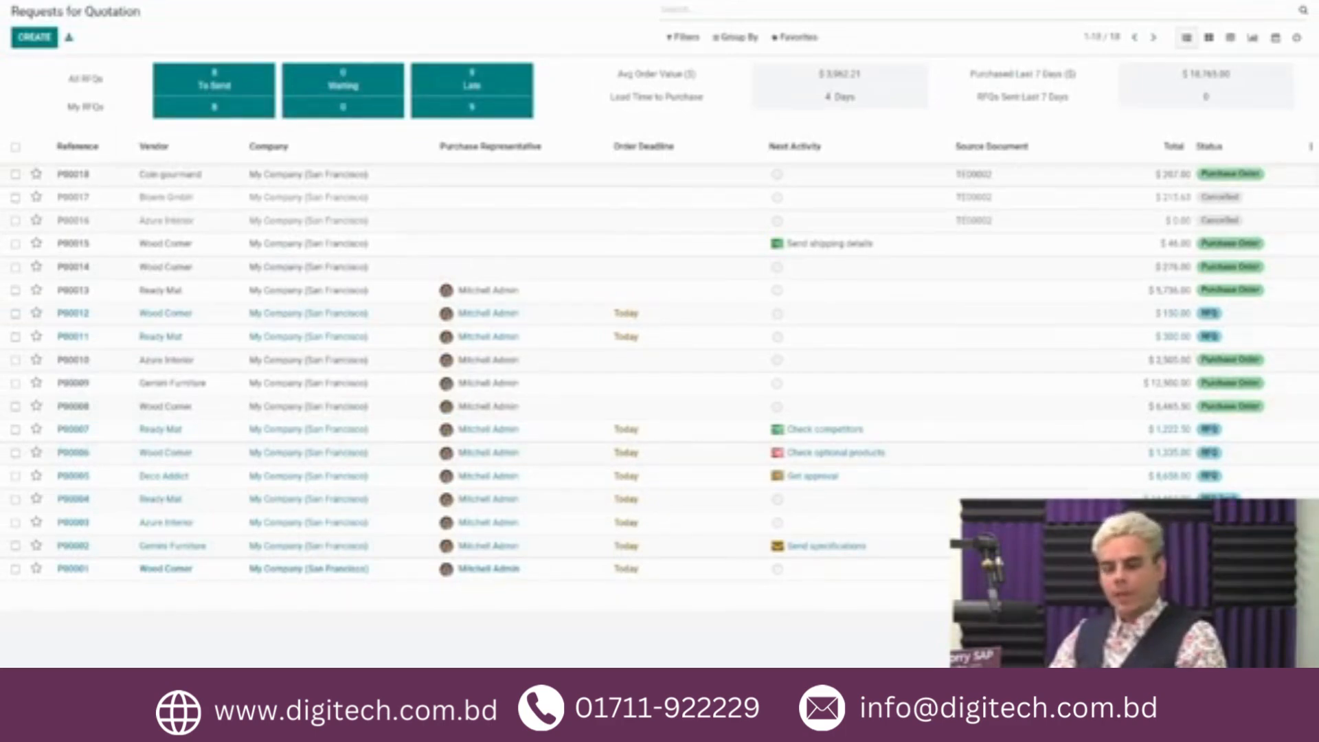
Step: Open the Acoustic Bloc Screens product from the product catalogue and show its purchase vendor details
{"action": "left_click", "coordinate": [176, 1]}
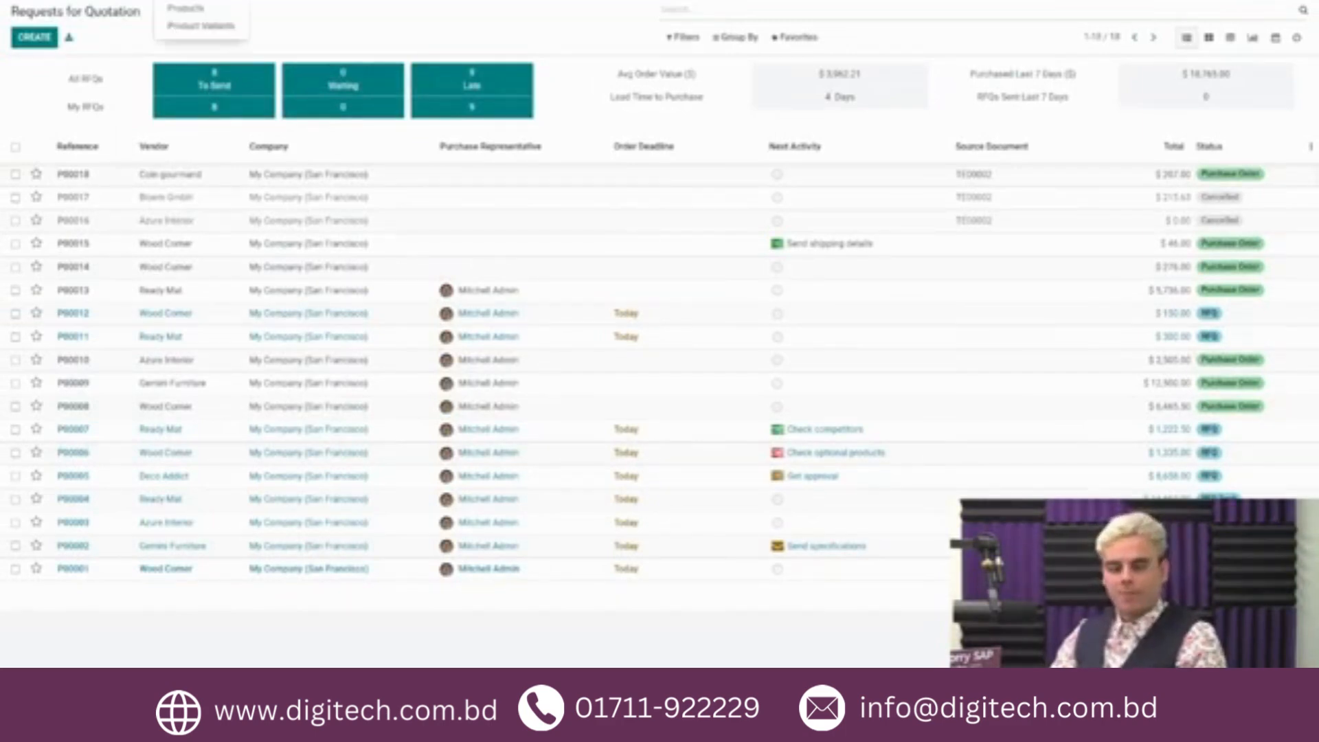
{"action": "left_click", "coordinate": [224, 8]}
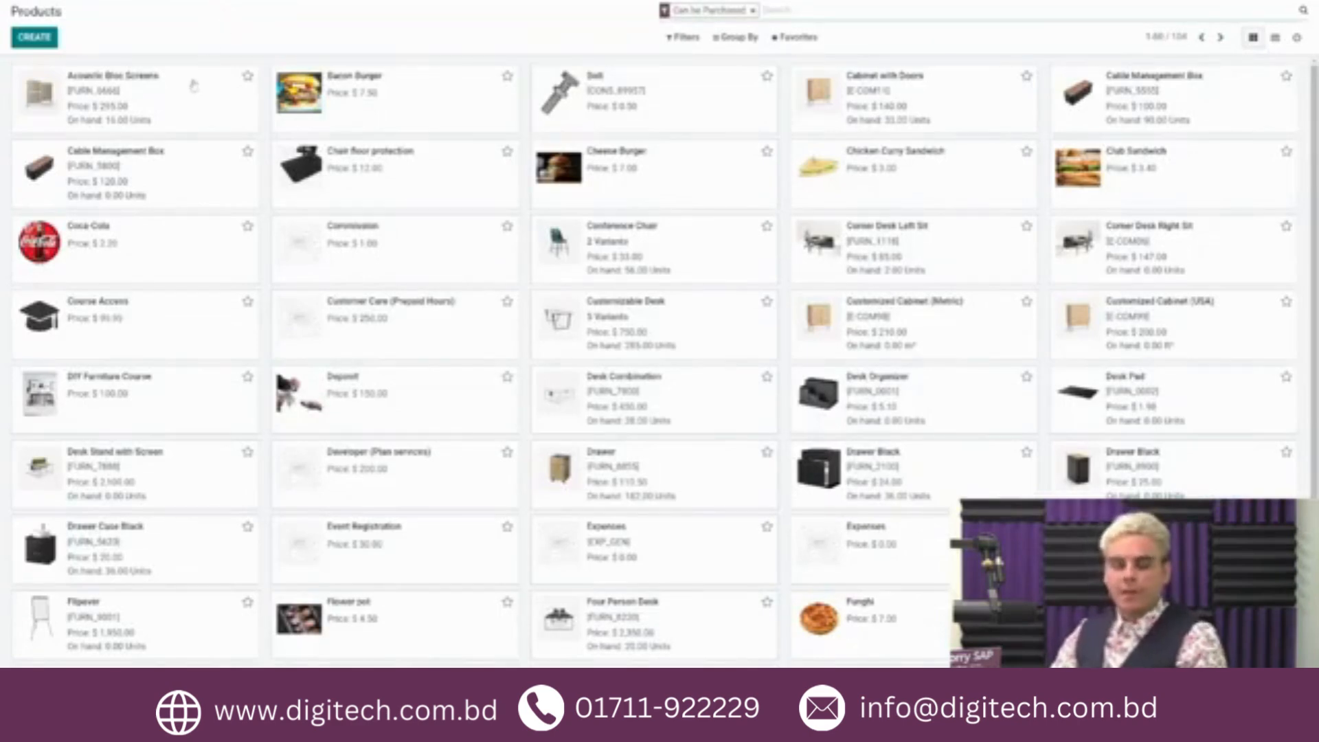
{"action": "left_click", "coordinate": [195, 86]}
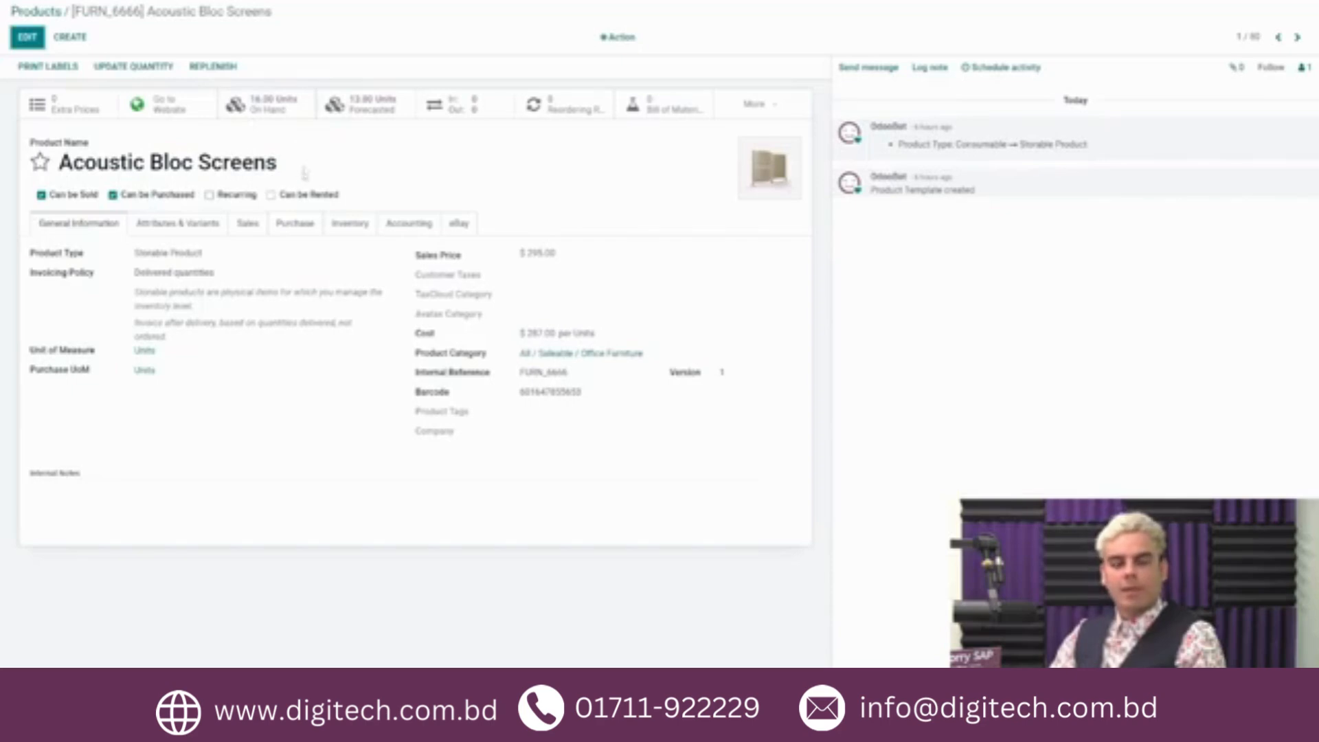
{"action": "left_click", "coordinate": [294, 227]}
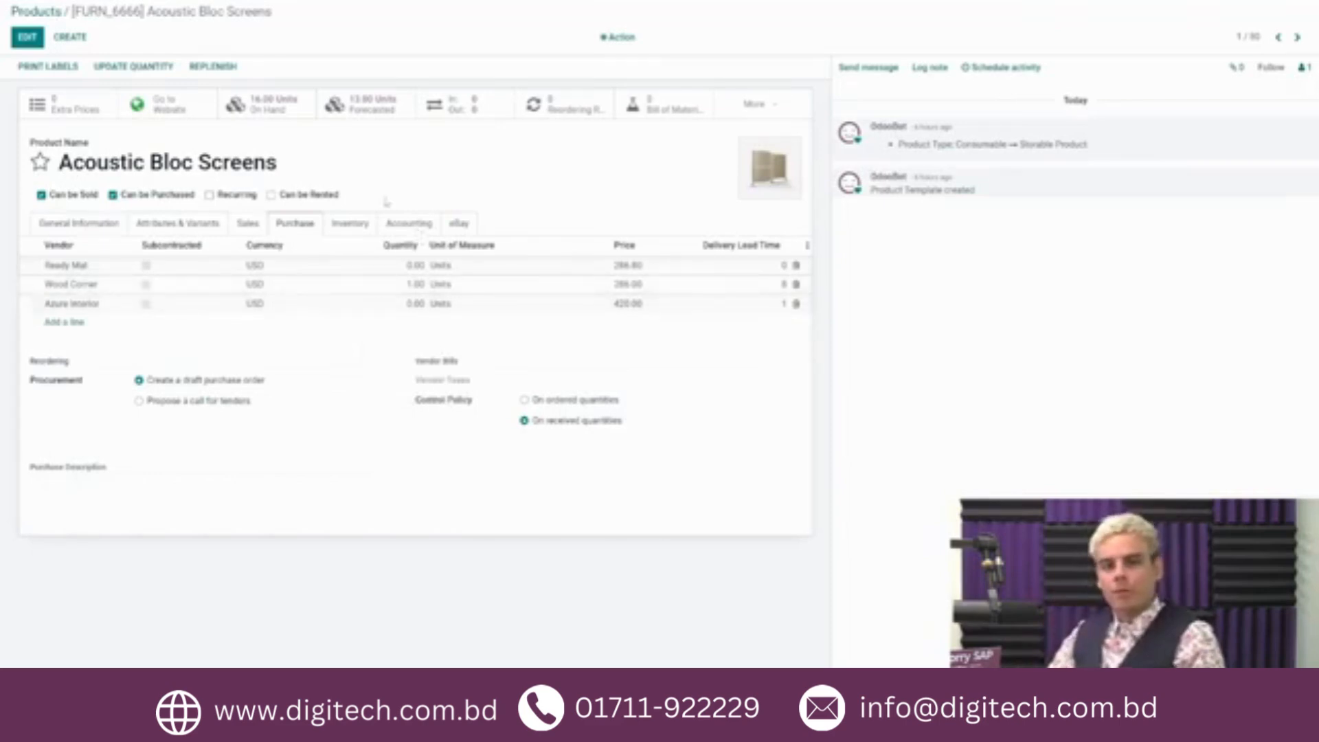
Step: Set the Wood Corner vendor price for Acoustic Bloc Screens to 260.00 and remove the extra blank vendor line
{"action": "left_click", "coordinate": [26, 43]}
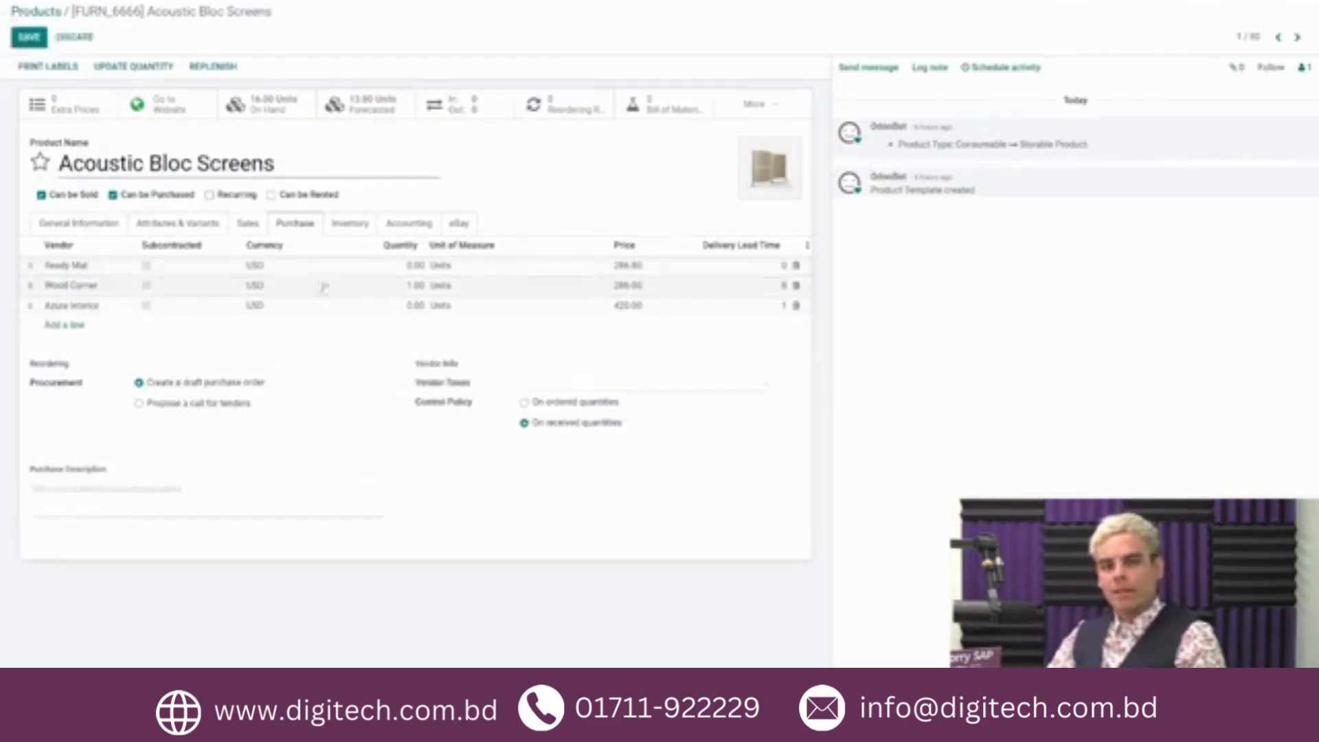
{"action": "left_click", "coordinate": [628, 285]}
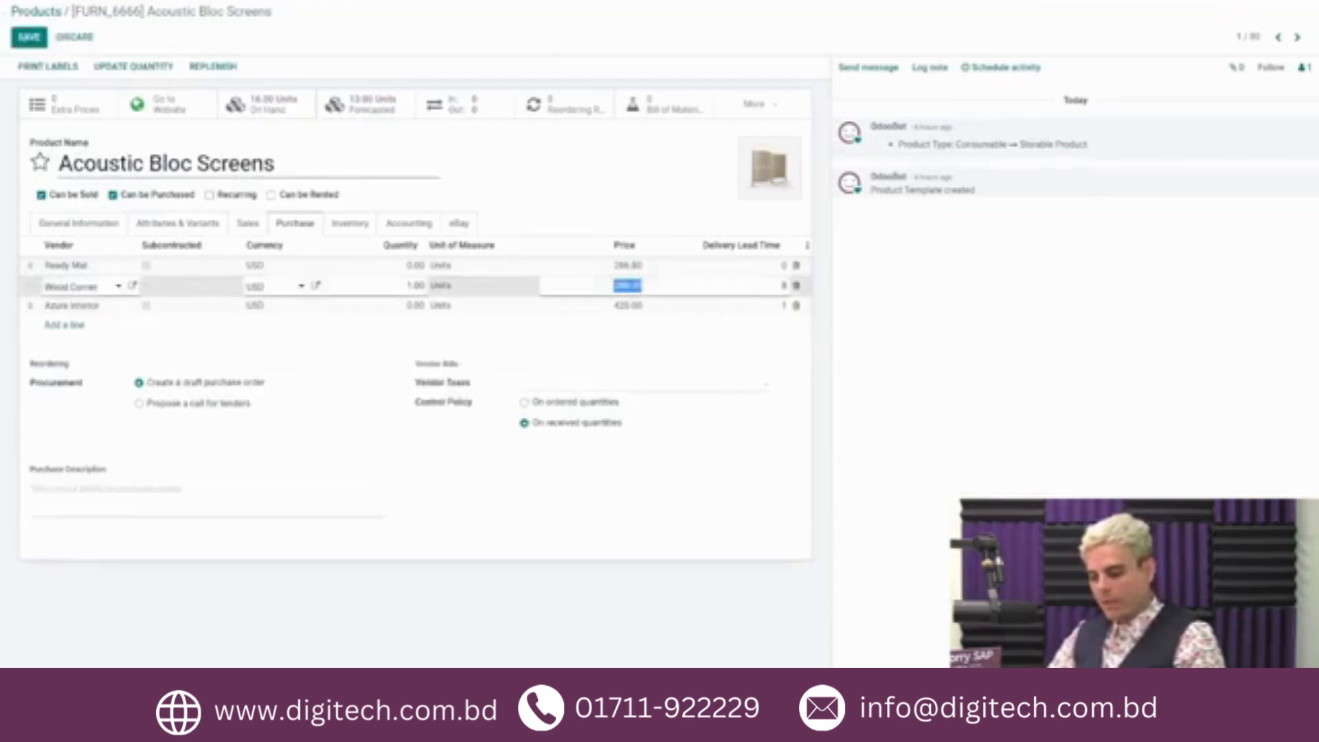
{"action": "type", "text": "268"}
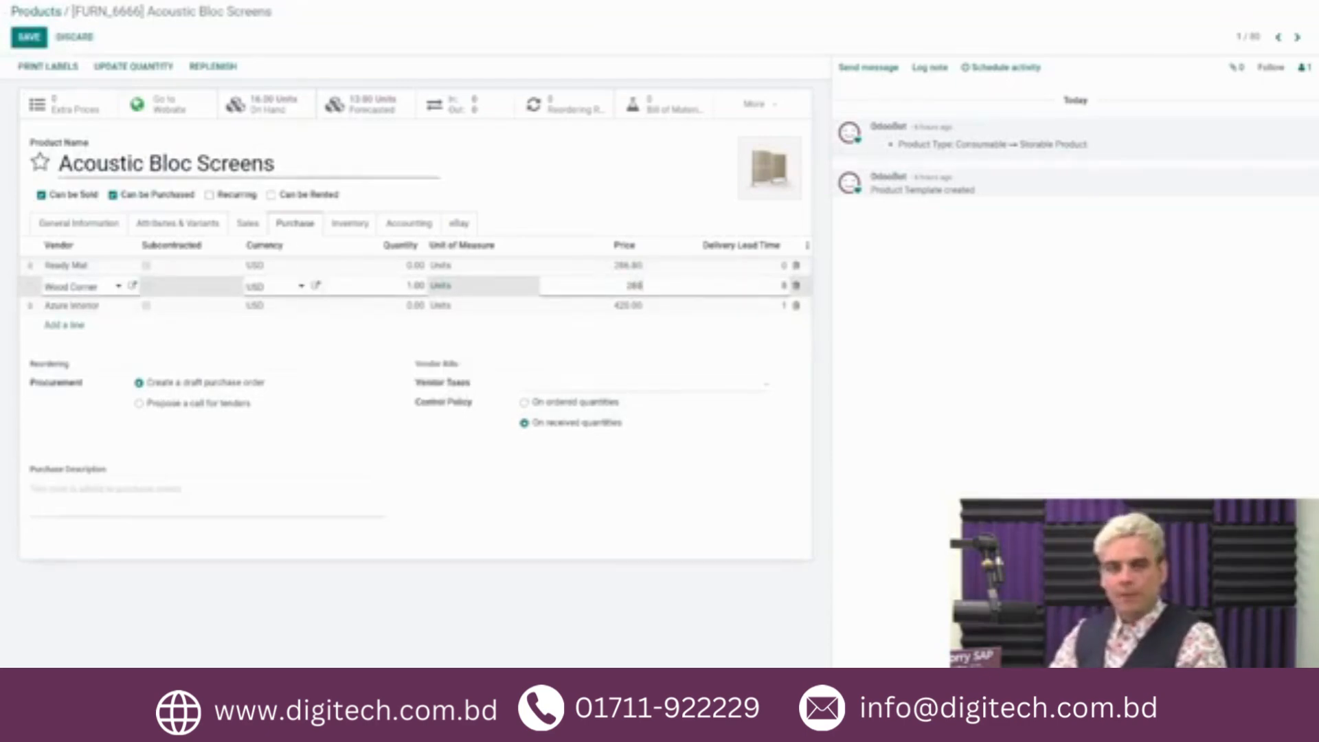
{"action": "key", "text": "Return"}
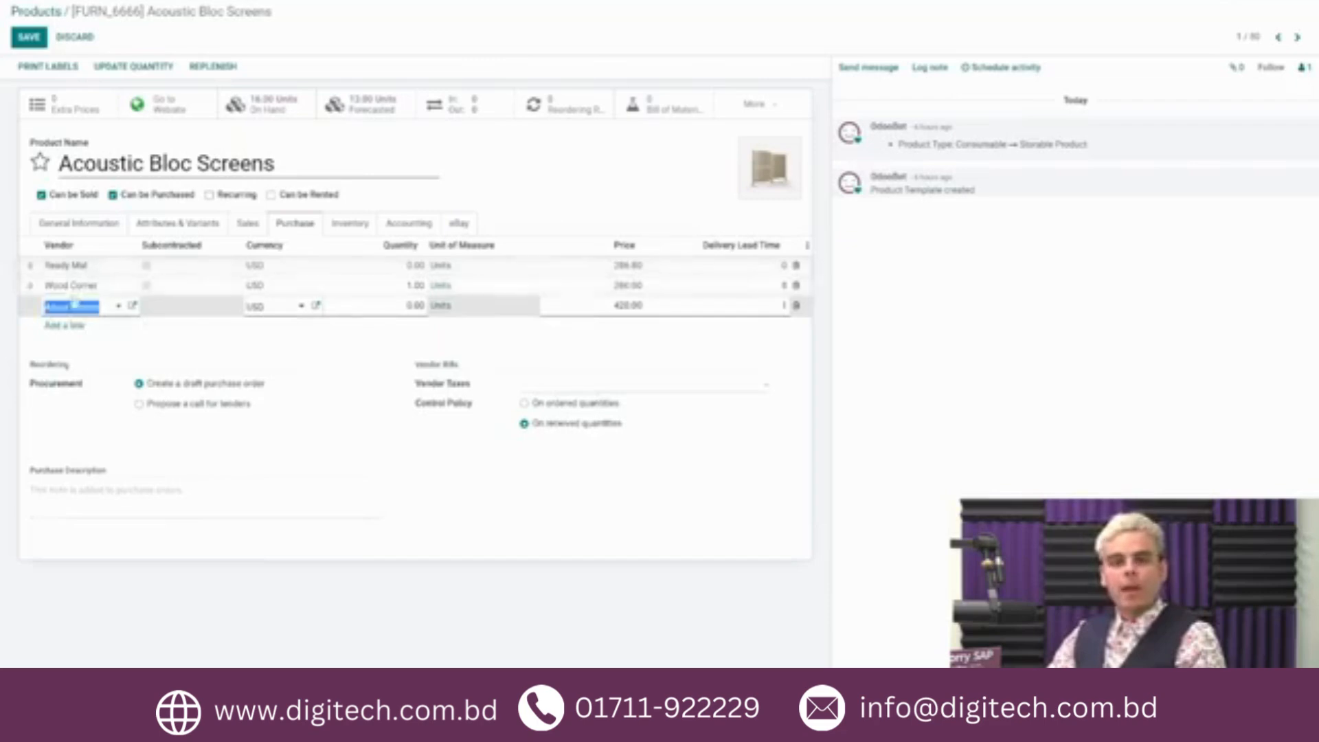
{"action": "key", "text": "Return"}
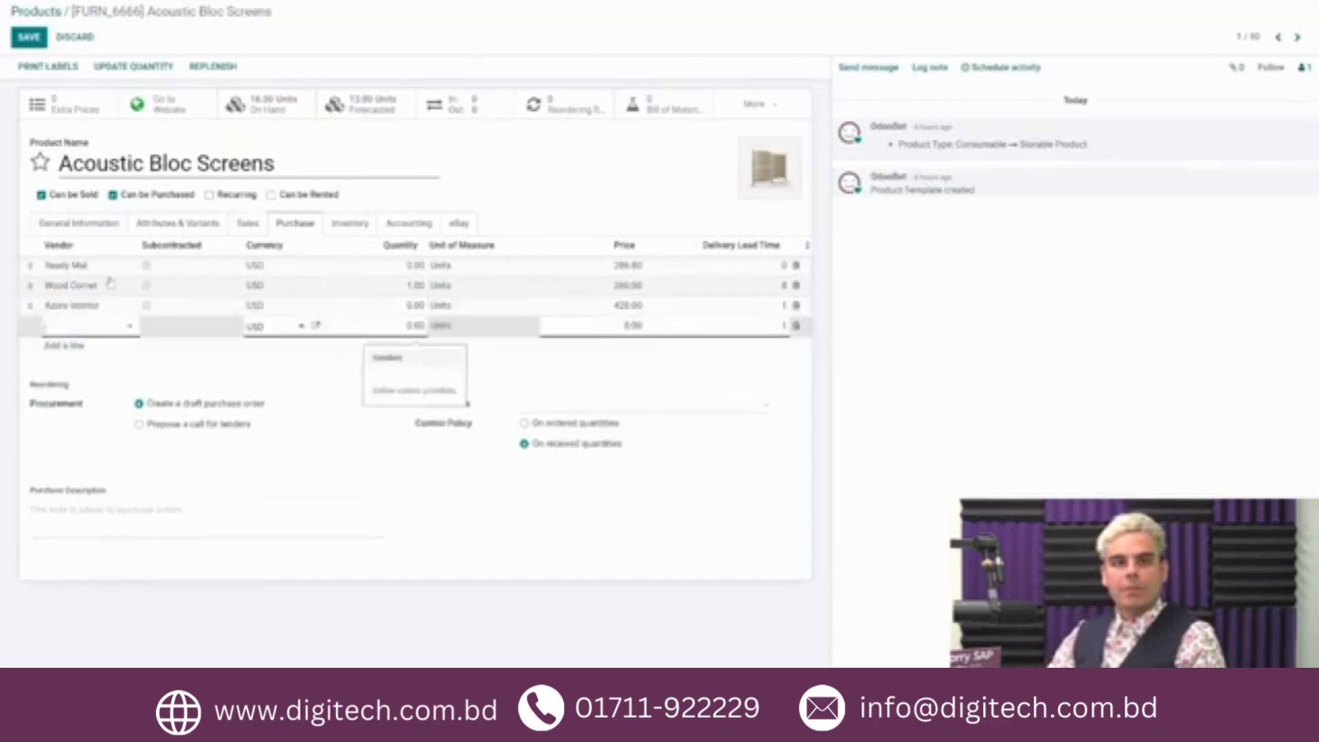
{"action": "left_click", "coordinate": [795, 325]}
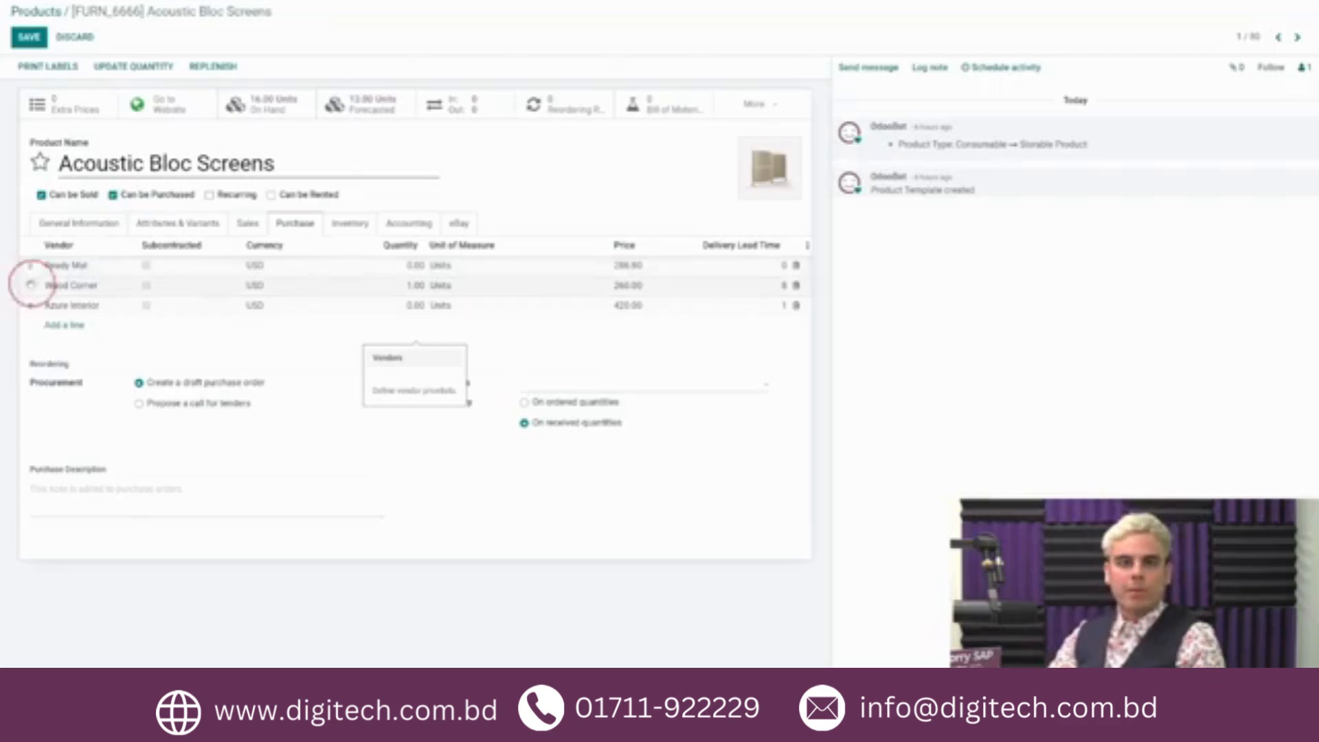
Step: Move Wood Corner above Ready Mat as the first vendor for Acoustic Bloc Screens and save the product
{"action": "mouse_move", "coordinate": [29, 284]}
{"action": "left_mouse_down"}
{"action": "mouse_move", "coordinate": [27, 259]}
{"action": "mouse_move", "coordinate": [32, 288]}
{"action": "left_mouse_up"}
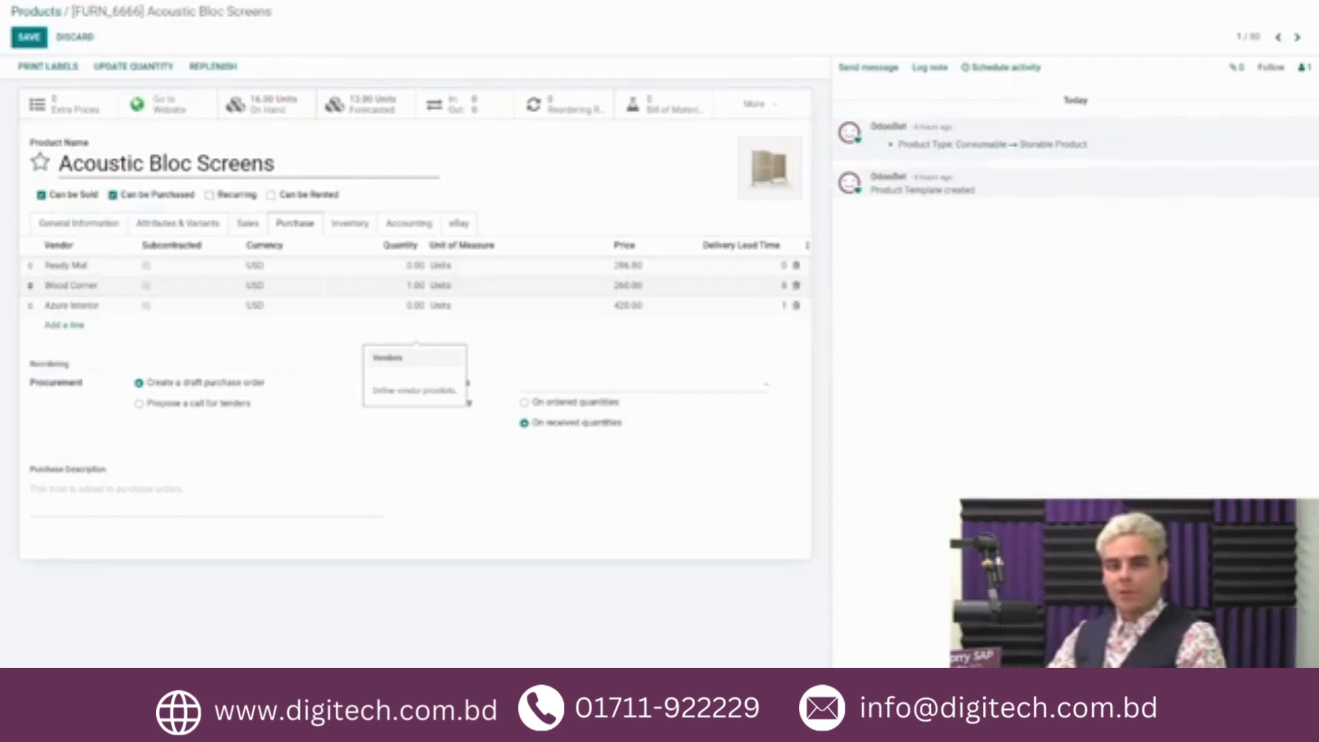
{"action": "left_click_drag", "start_coordinate": [30, 285], "coordinate": [31, 265]}
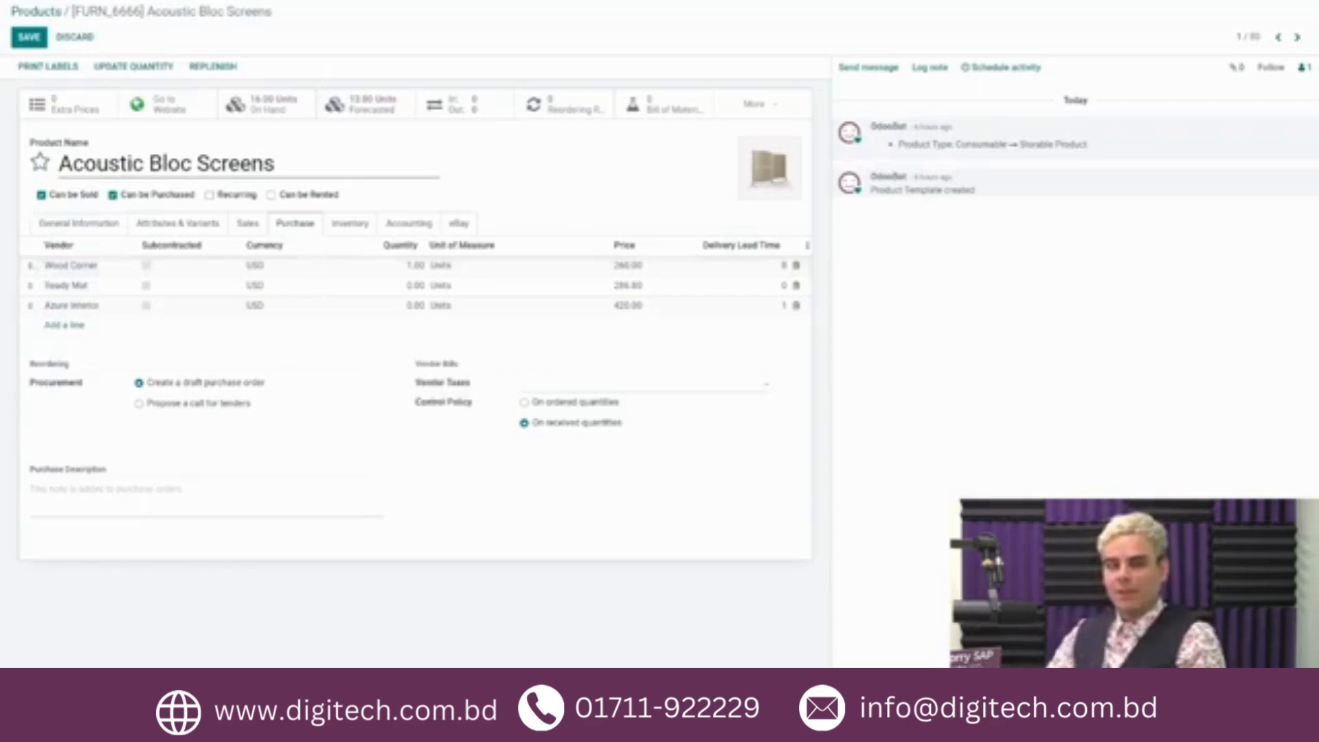
{"action": "left_click", "coordinate": [29, 37]}
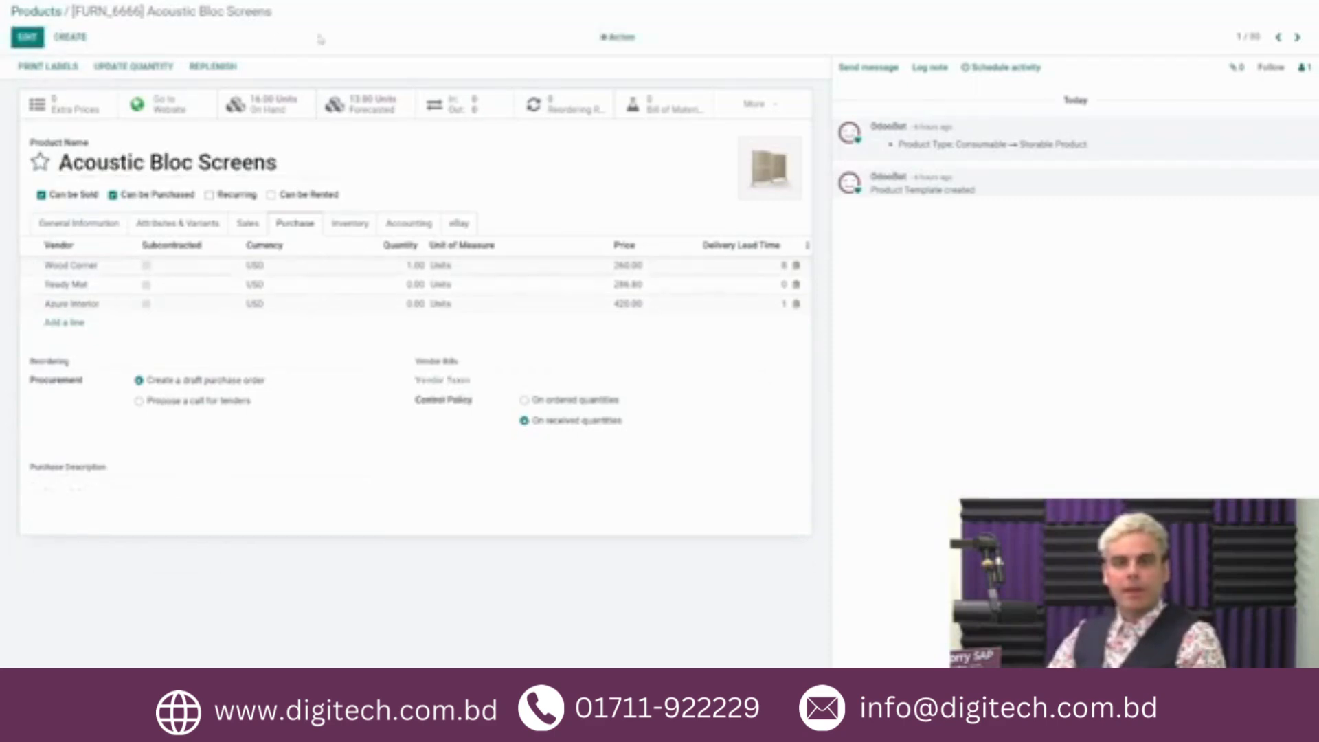
Step: Open the vendor pricelists and filter them by product template "acoustic"
{"action": "left_click", "coordinate": [300, 1]}
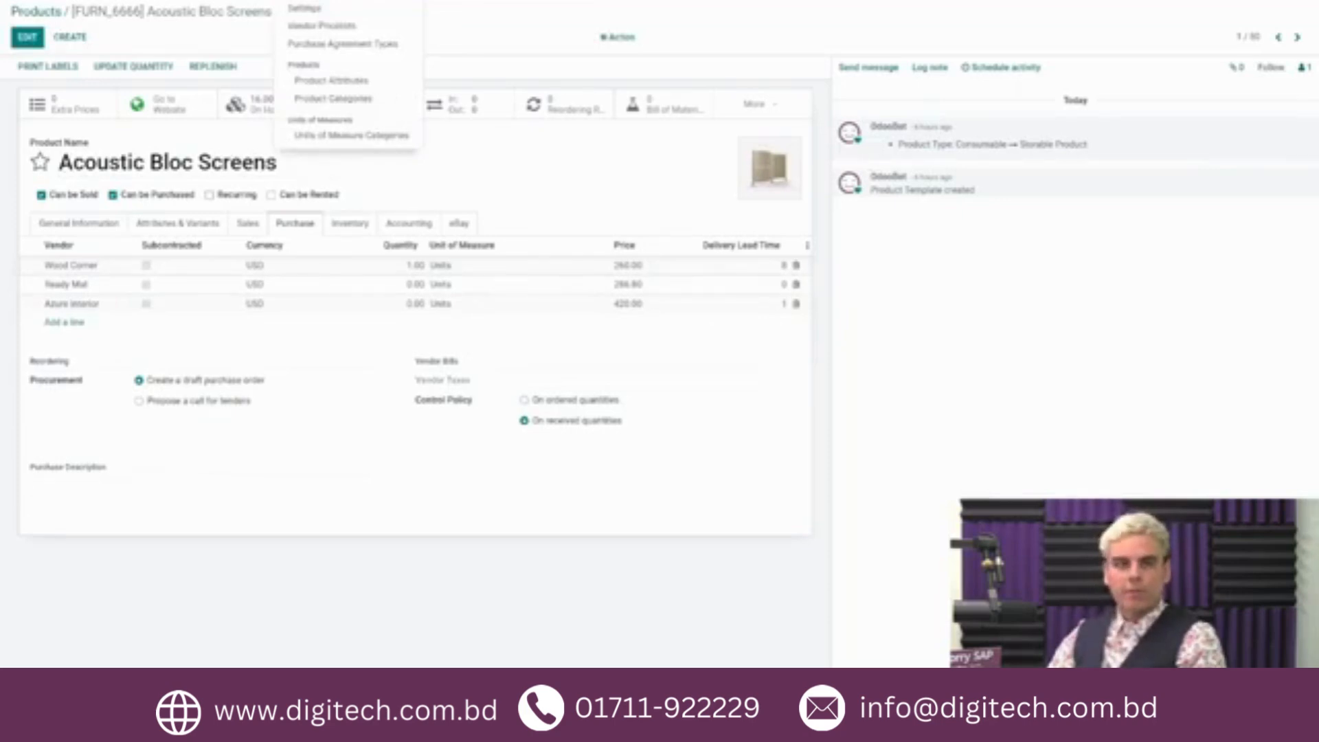
{"action": "left_click", "coordinate": [322, 25]}
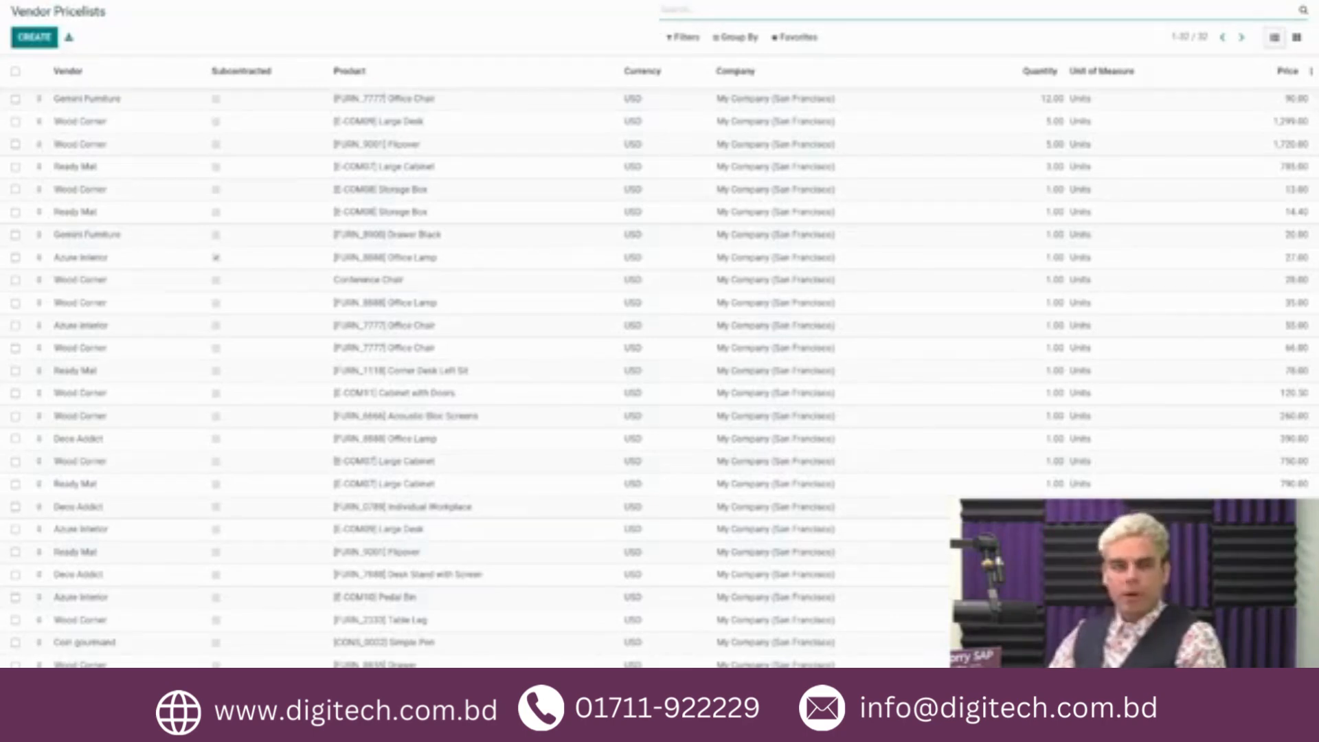
{"action": "type", "text": "accounti"}
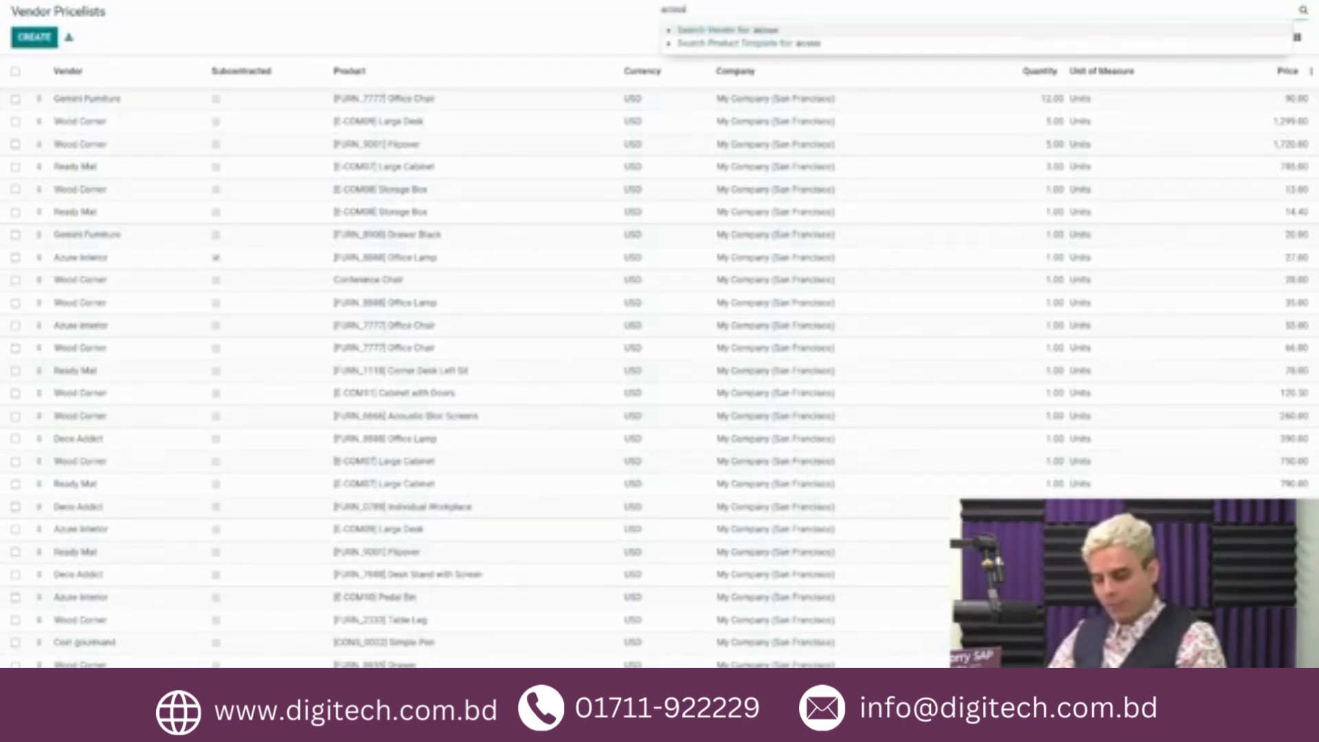
{"action": "left_click", "coordinate": [754, 43]}
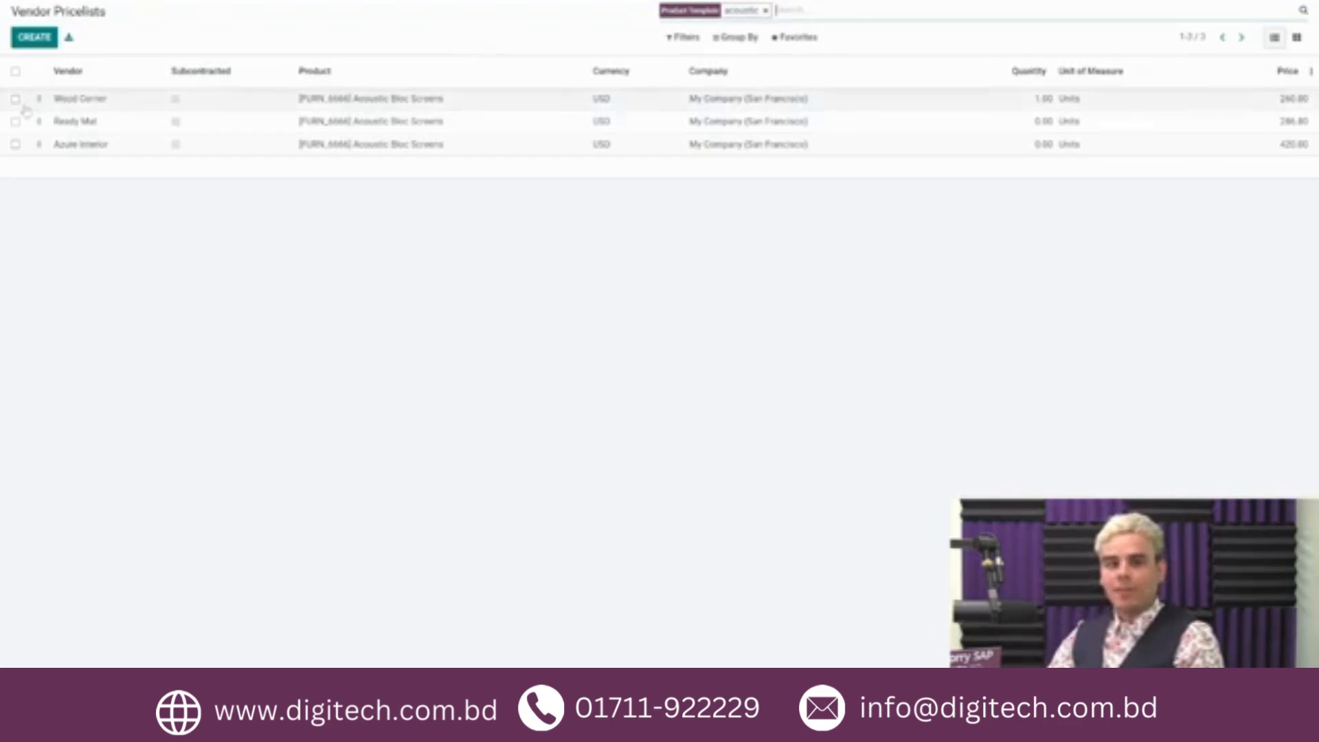
{"action": "mouse_move", "coordinate": [39, 99]}
{"action": "left_mouse_down"}
{"action": "mouse_move", "coordinate": [40, 154]}
{"action": "mouse_move", "coordinate": [40, 98]}
{"action": "left_mouse_up"}
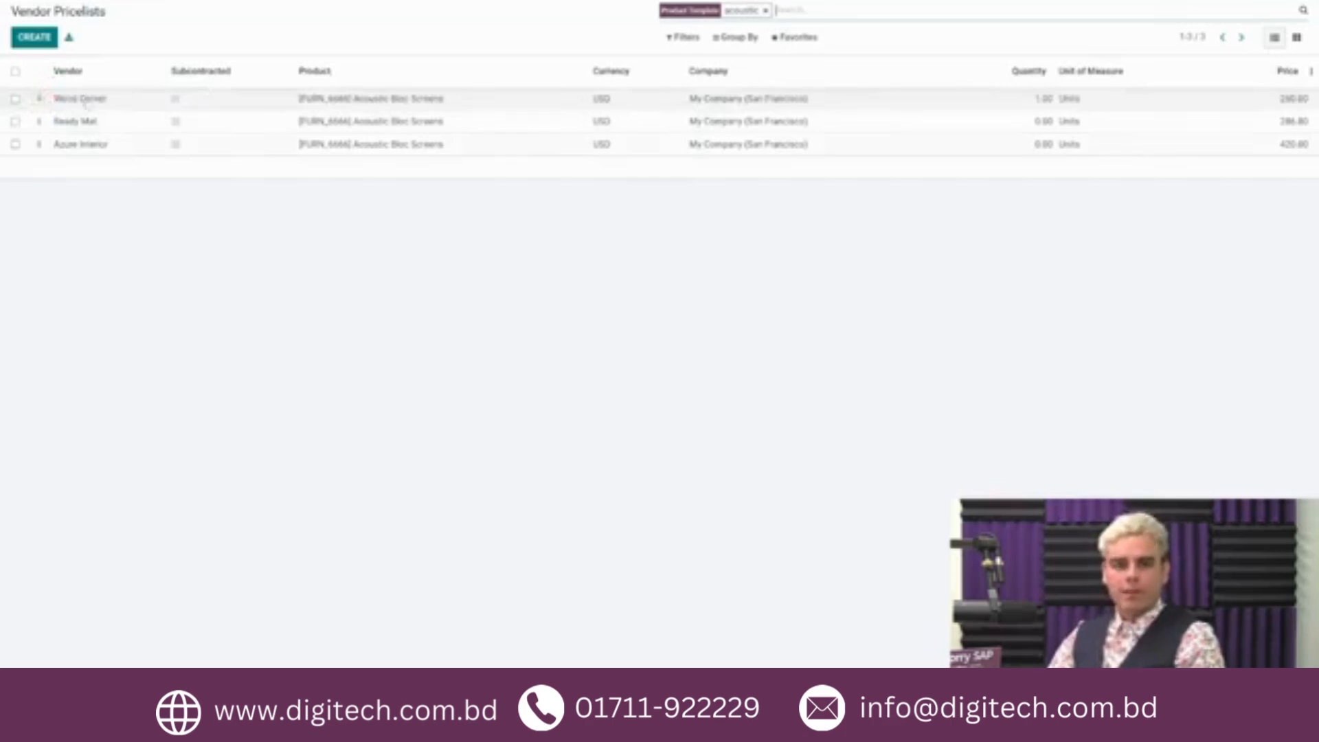
Step: Edit the Wood Corner pricelist for Acoustic Bloc Screens with vendor product name "bloc screens" and vendor product code "scrn_001"
{"action": "left_click", "coordinate": [88, 98]}
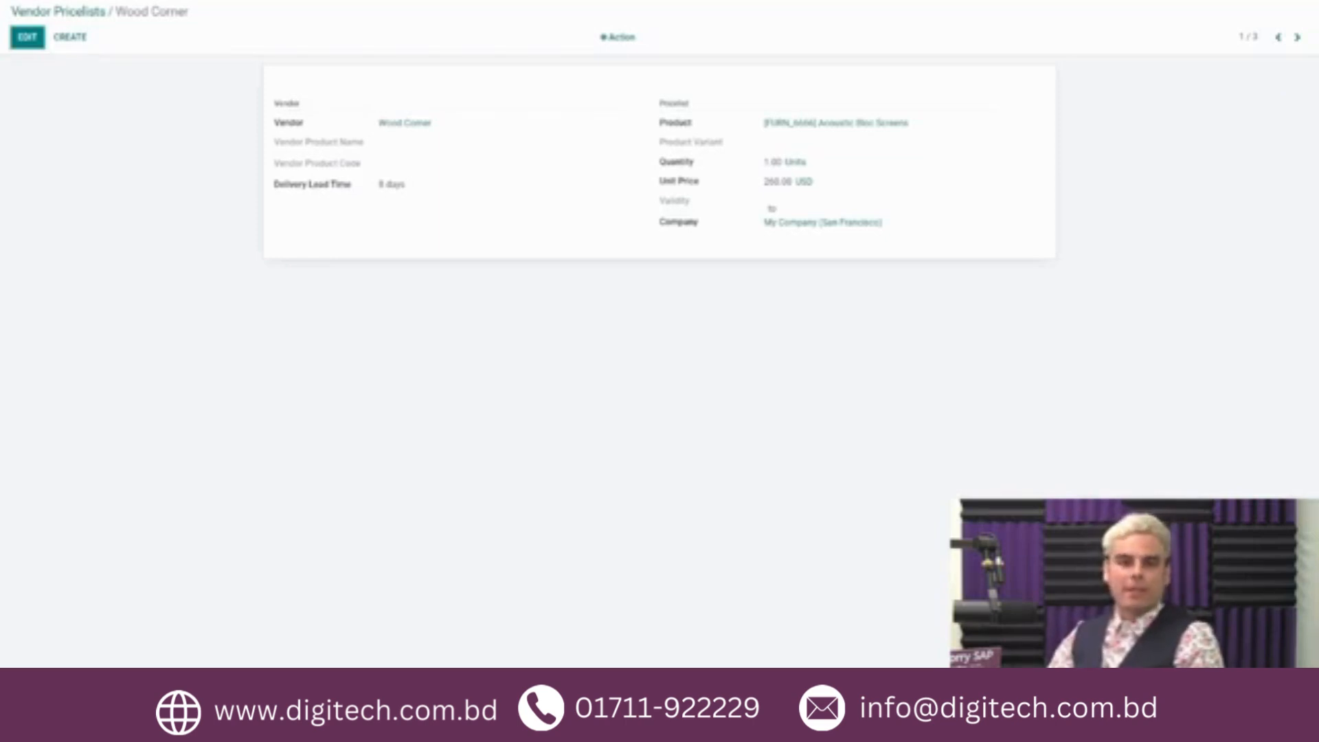
{"action": "left_click", "coordinate": [28, 37]}
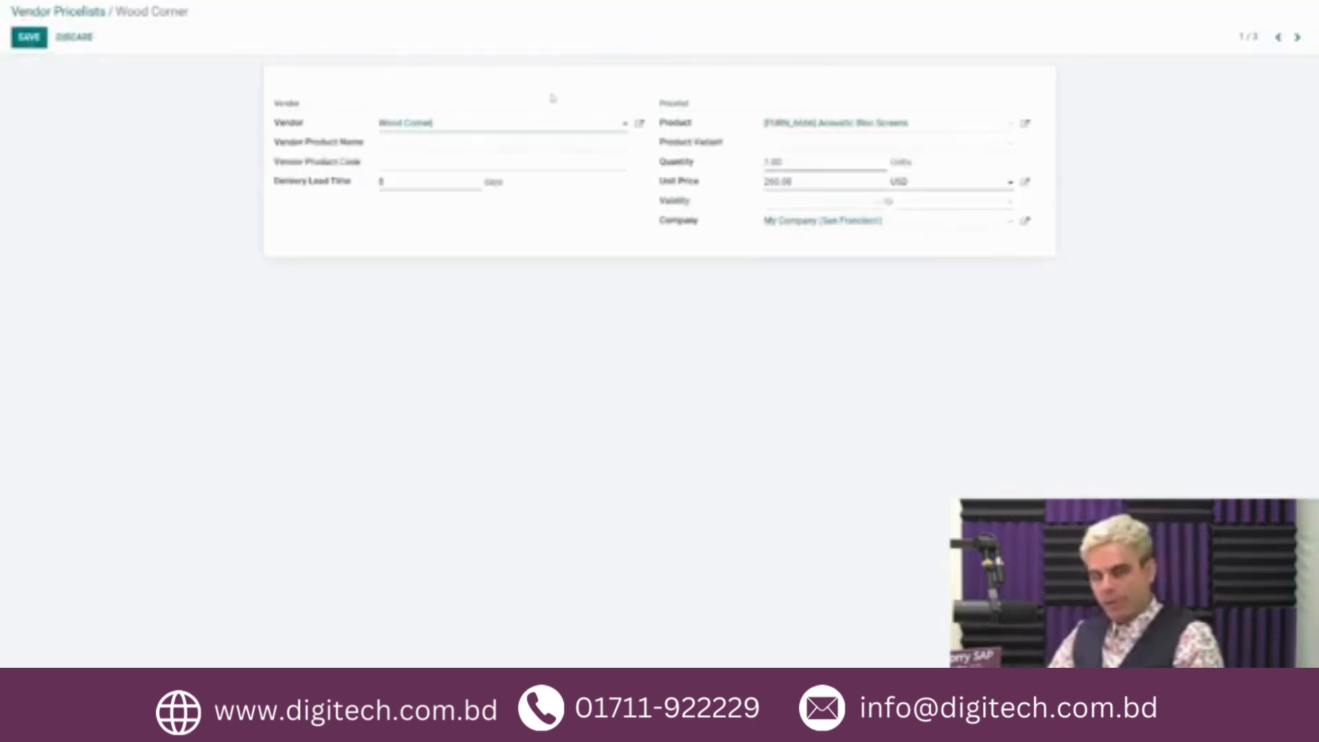
{"action": "left_click", "coordinate": [423, 141]}
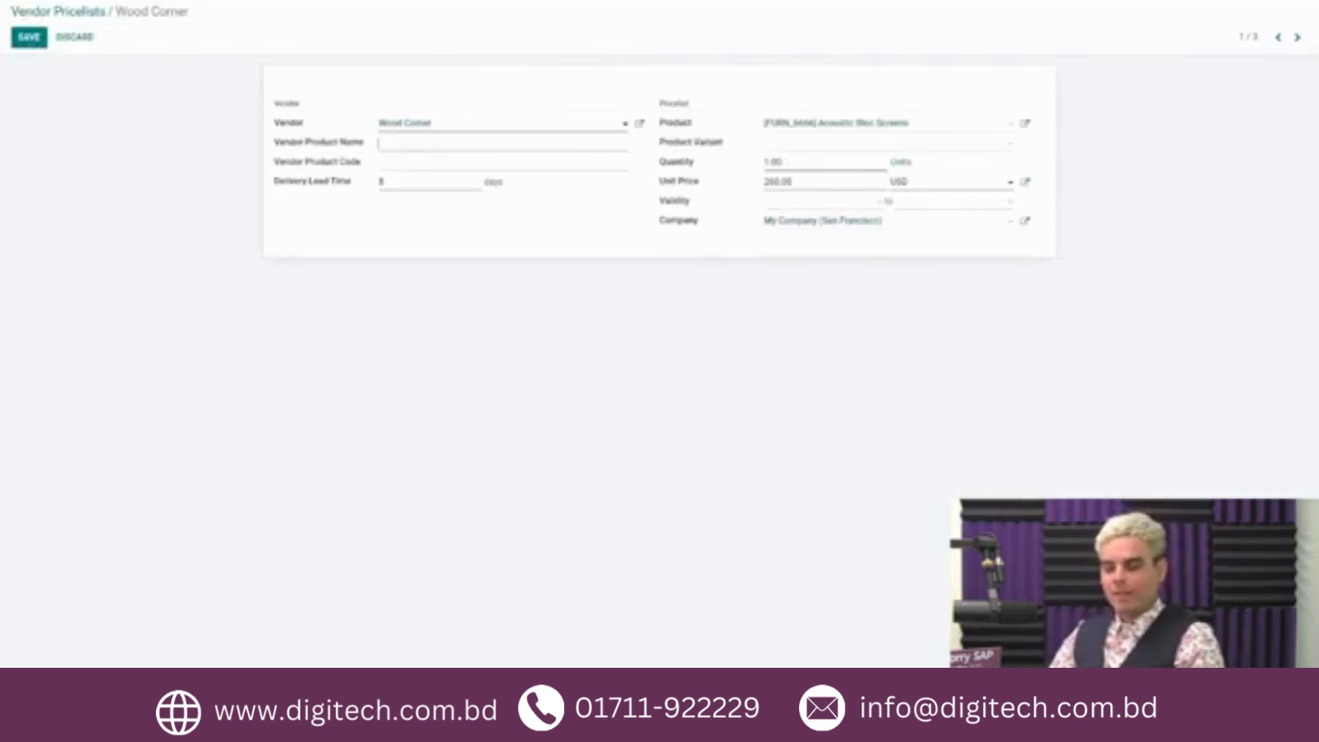
{"action": "type", "text": "bloc screens"}
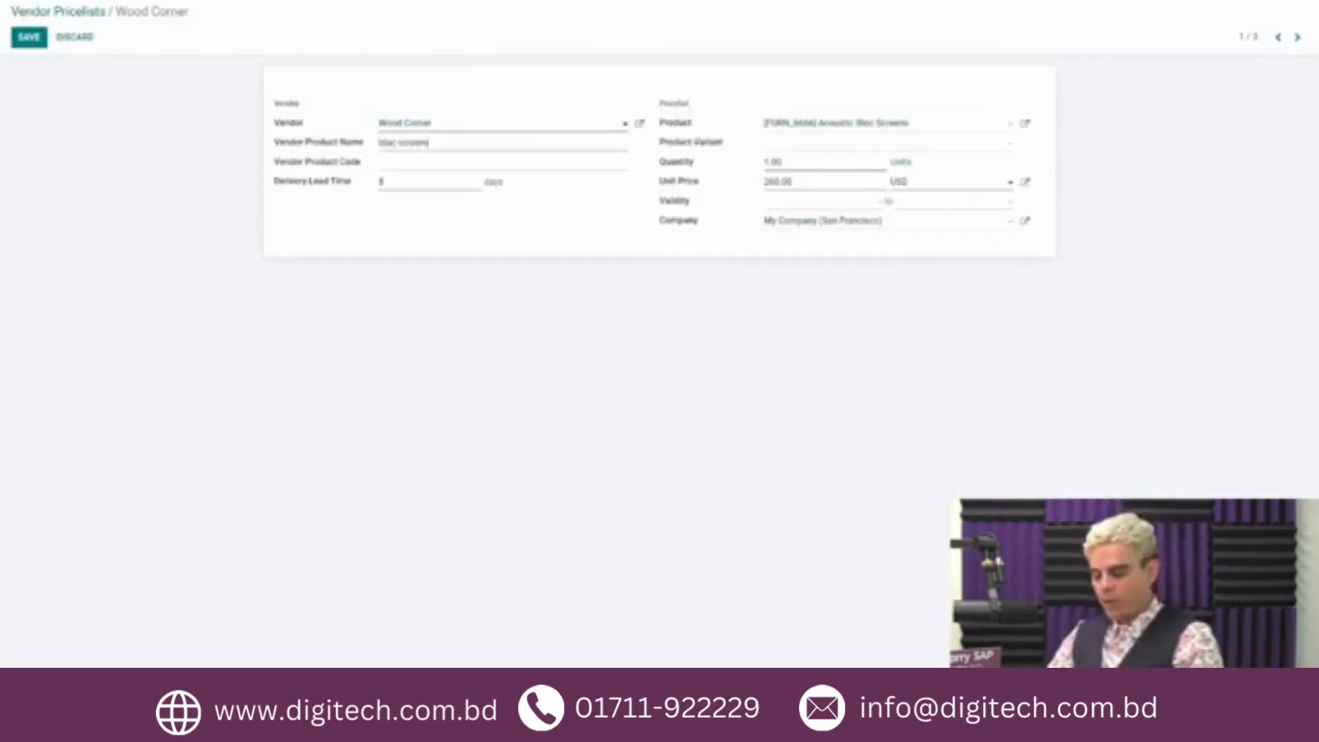
{"action": "left_click", "coordinate": [456, 165]}
{"action": "type", "text": "wcd"}
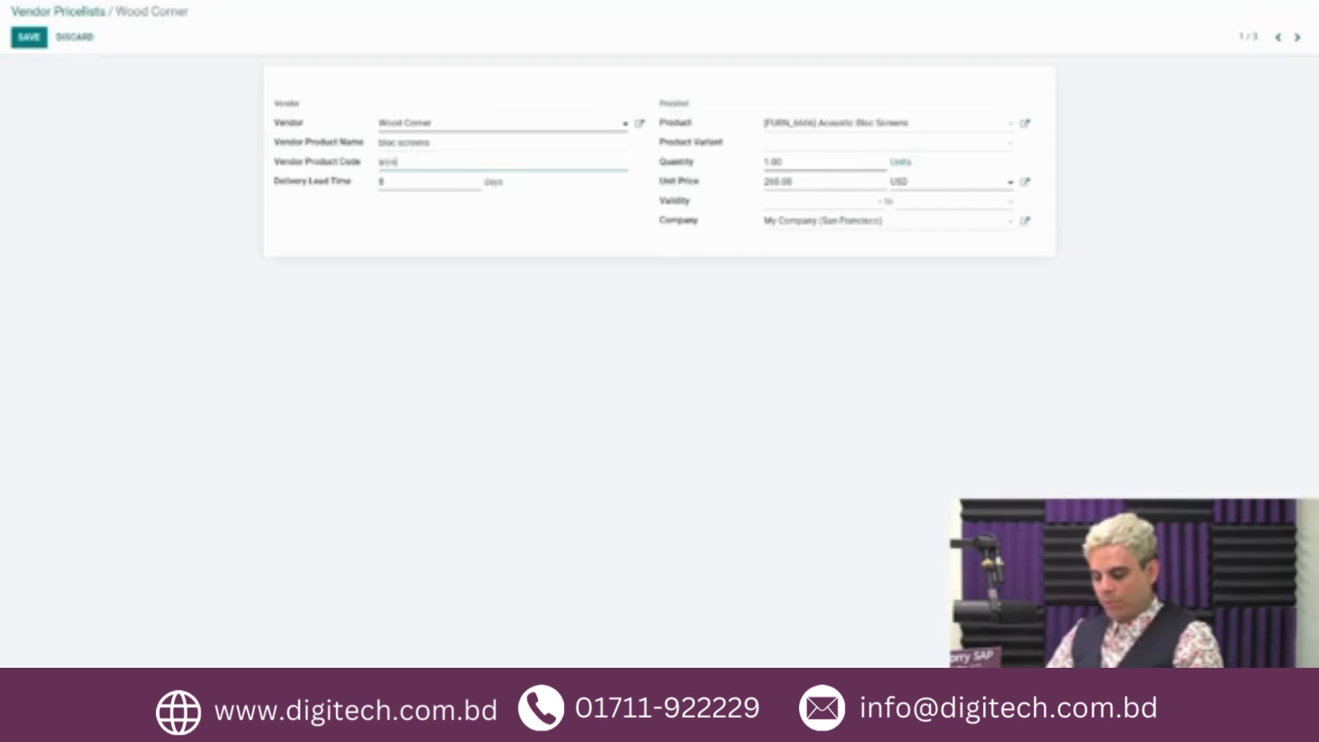
{"action": "type", "text": "_002"}
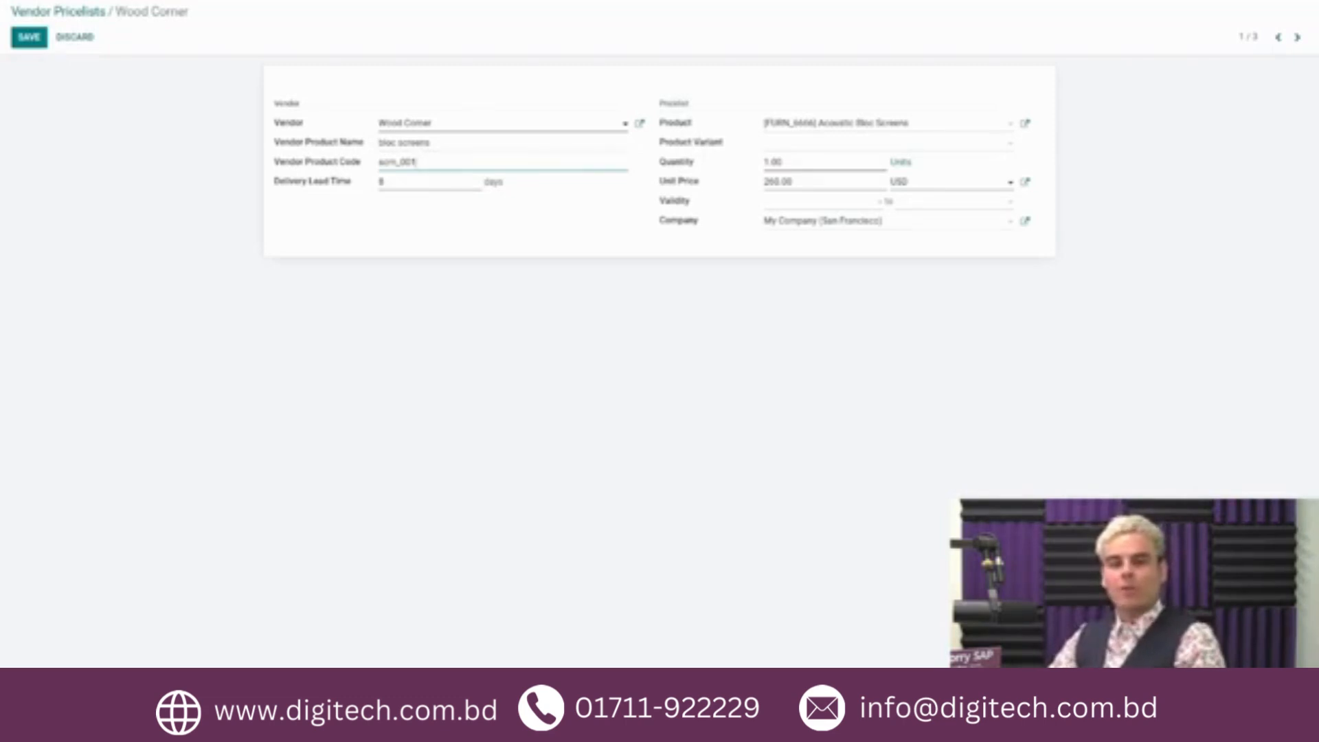
Step: Set the Wood Corner pricelist's validity from 07/28/2022 to 07/28/2023 and save it
{"action": "left_click", "coordinate": [687, 205]}
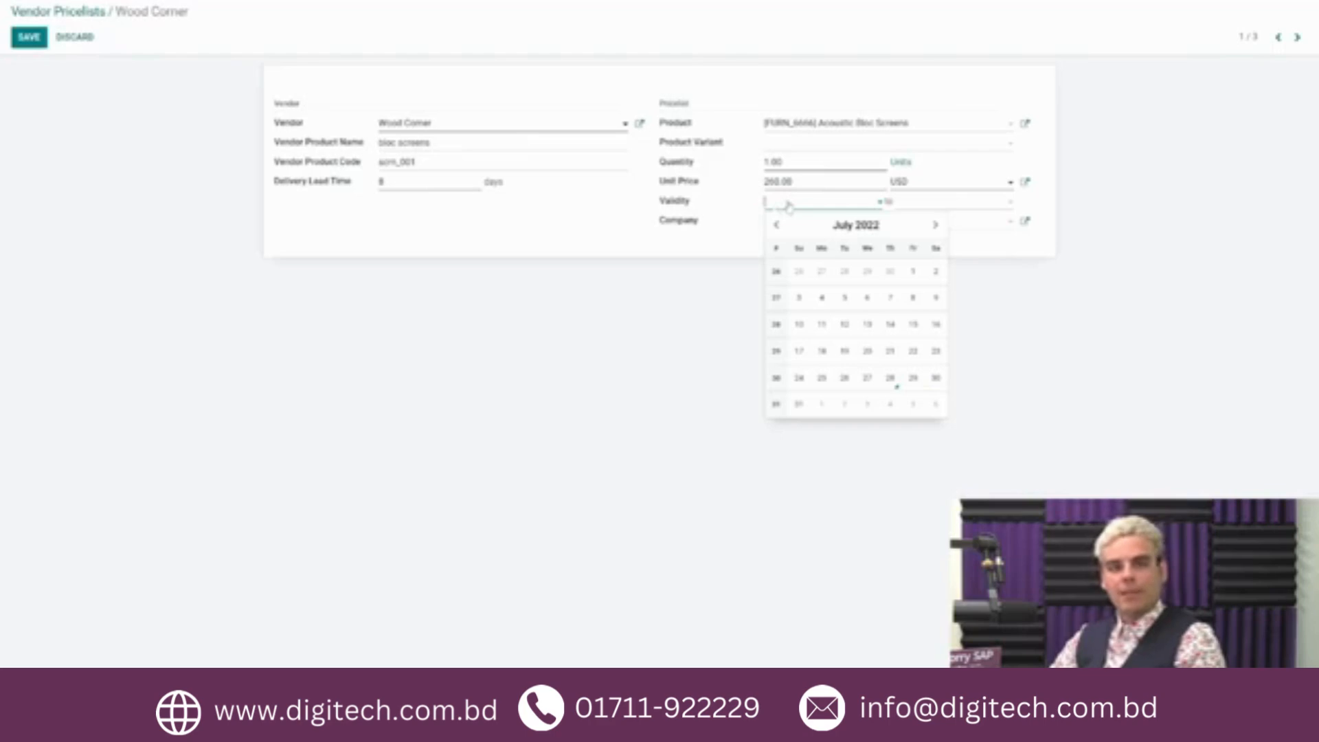
{"action": "left_click", "coordinate": [891, 378]}
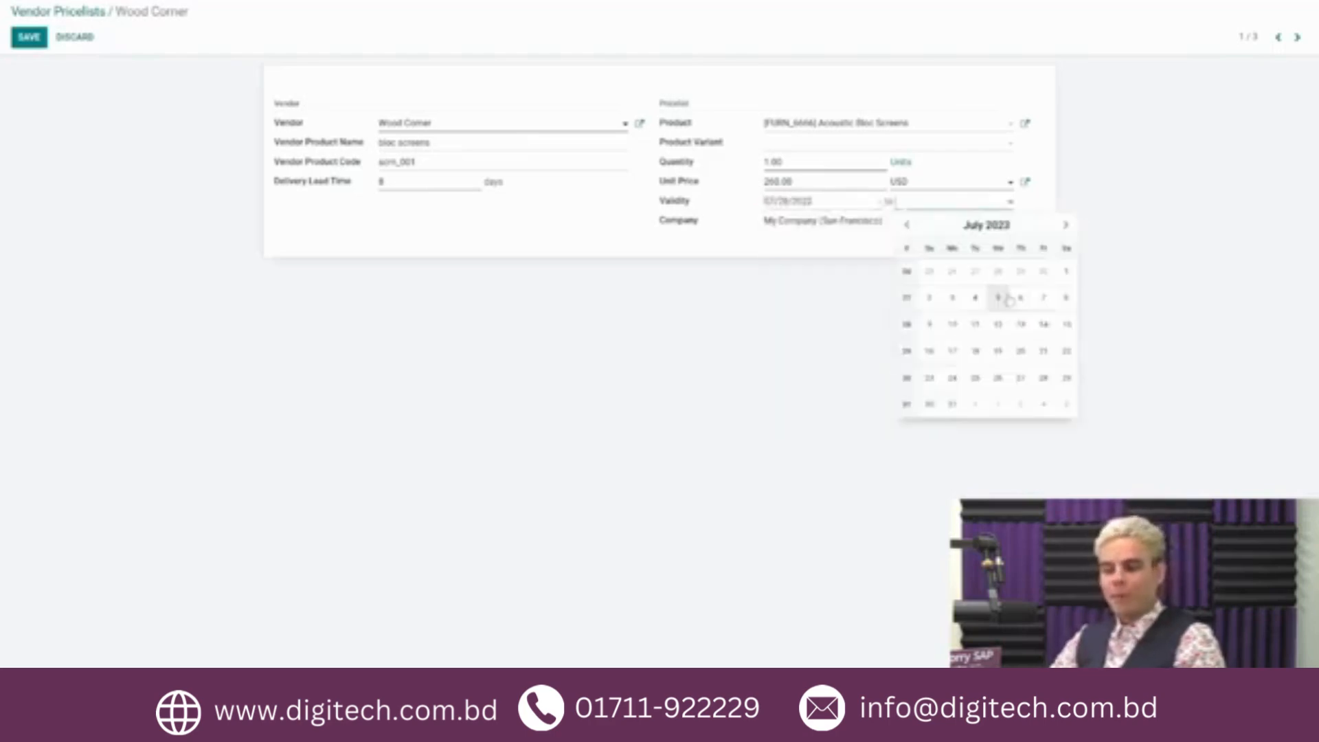
{"action": "left_click", "coordinate": [1040, 223]}
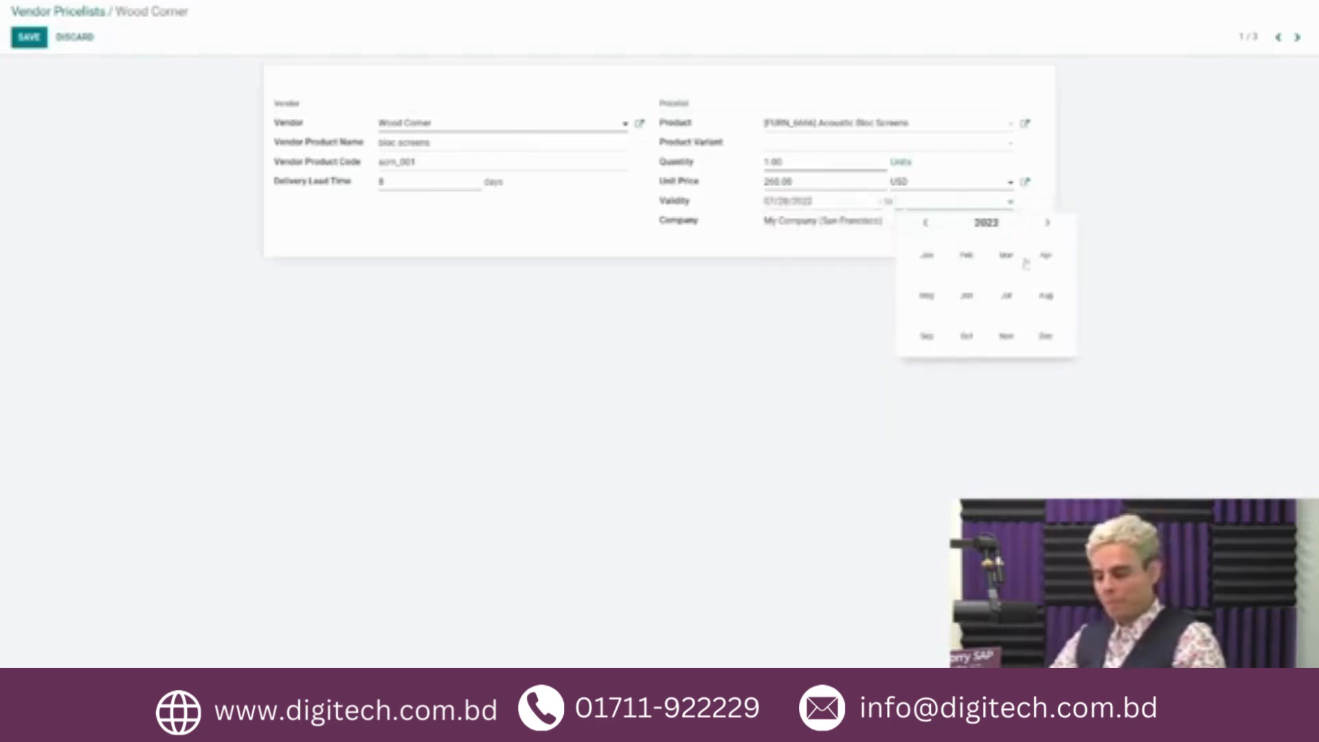
{"action": "left_click", "coordinate": [1007, 296]}
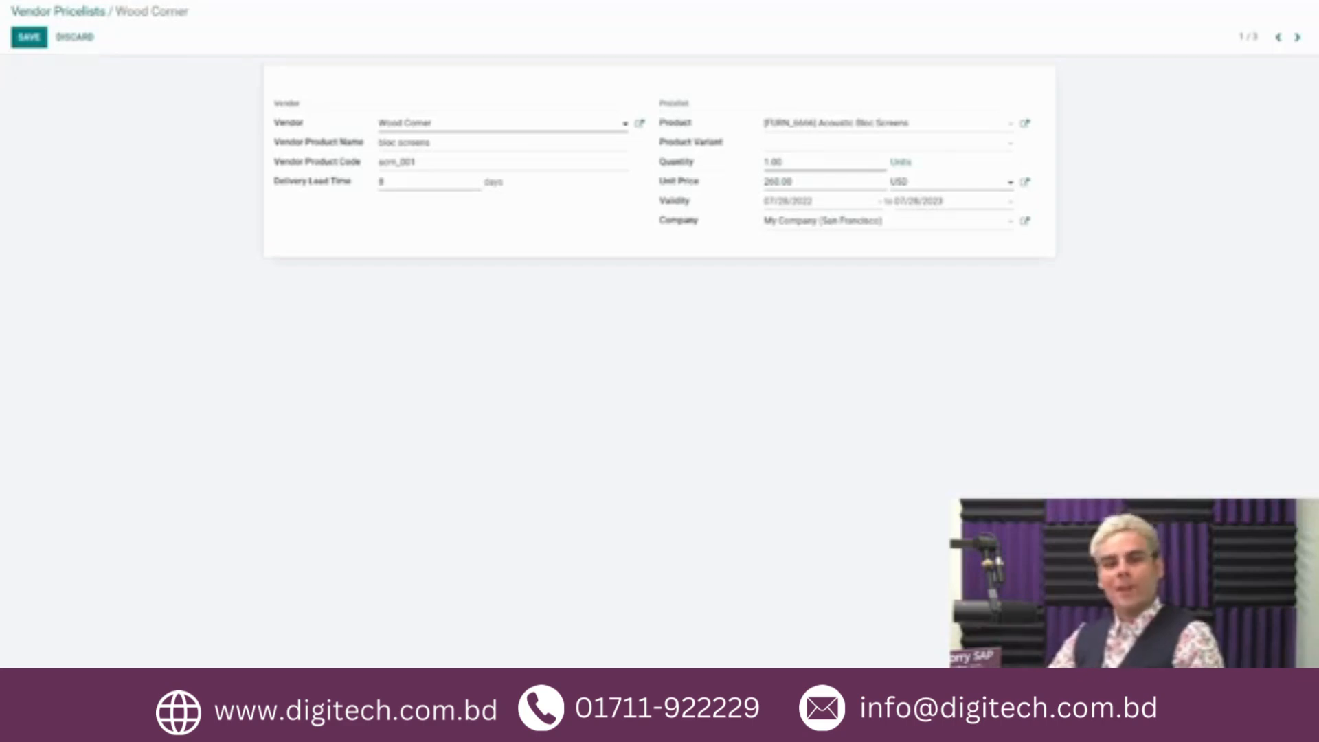
{"action": "left_click", "coordinate": [29, 37]}
Step: Duplicate the Wood Corner pricelist with quantity 10 and unit price 234 USD, save the copy and return to the pricelist overview
{"action": "left_click", "coordinate": [618, 38]}
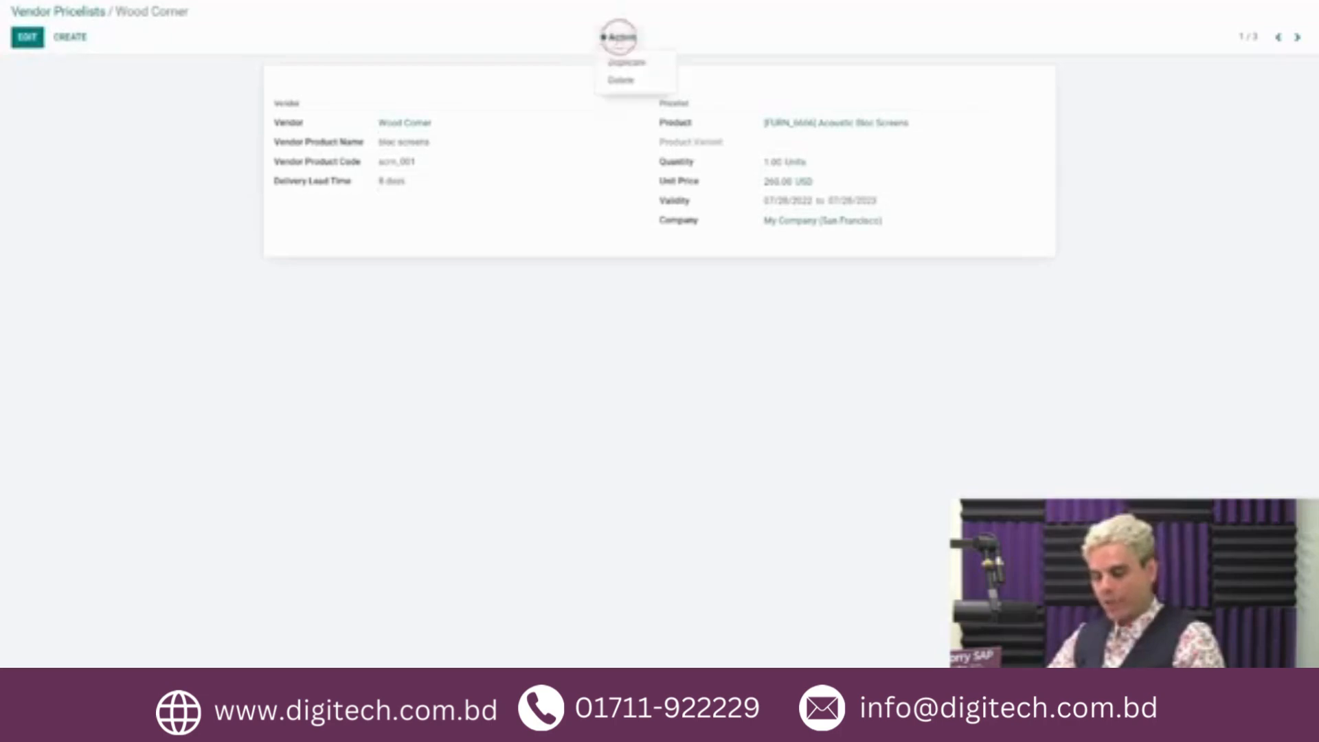
{"action": "left_click", "coordinate": [655, 65]}
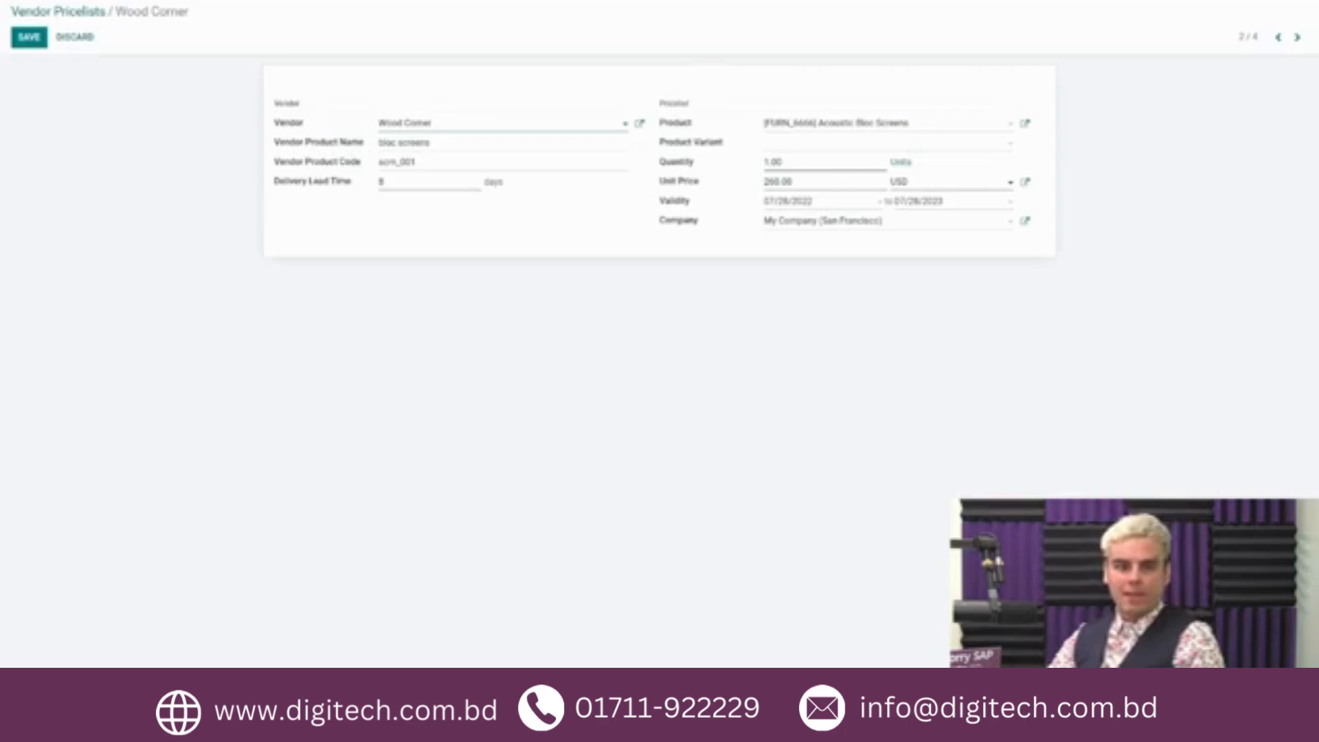
{"action": "left_click", "coordinate": [771, 163]}
{"action": "type", "text": "0"}
{"action": "left_click_drag", "start_coordinate": [779, 184], "coordinate": [763, 196]}
{"action": "type", "text": "234"}
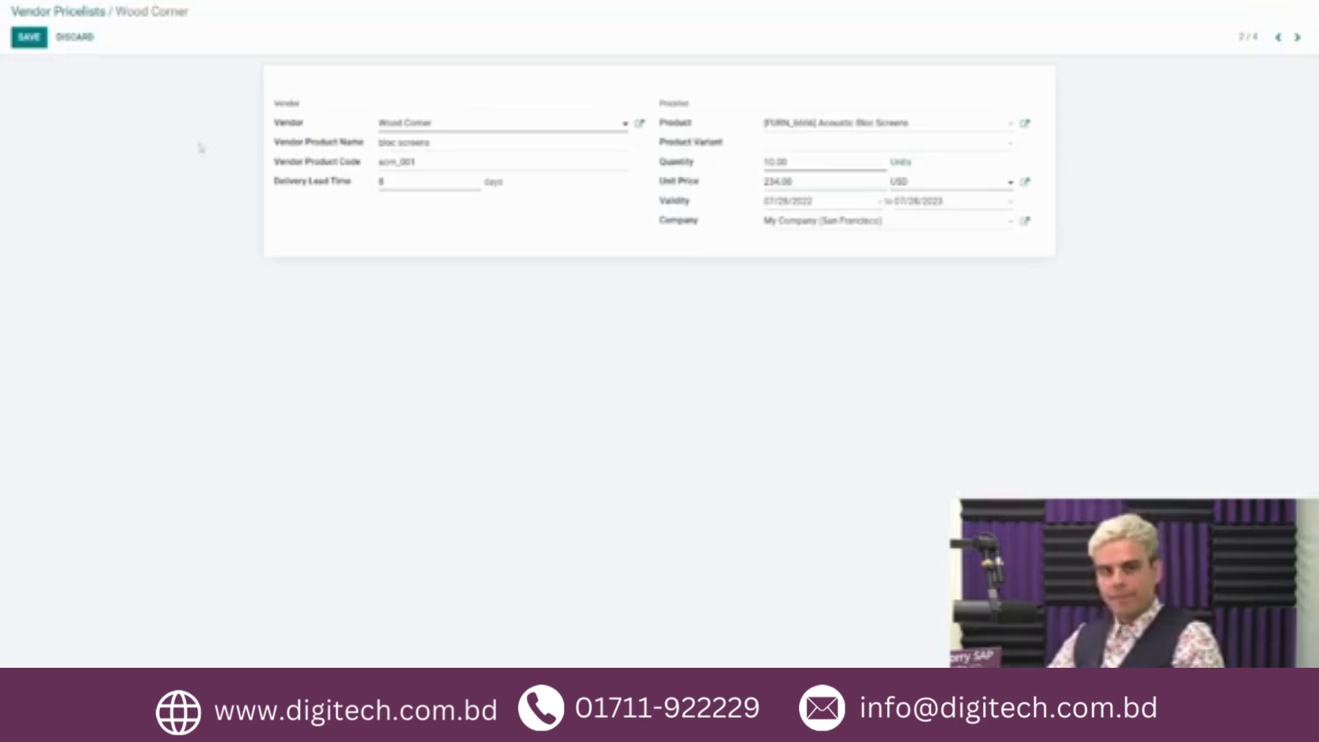
{"action": "left_click", "coordinate": [29, 37]}
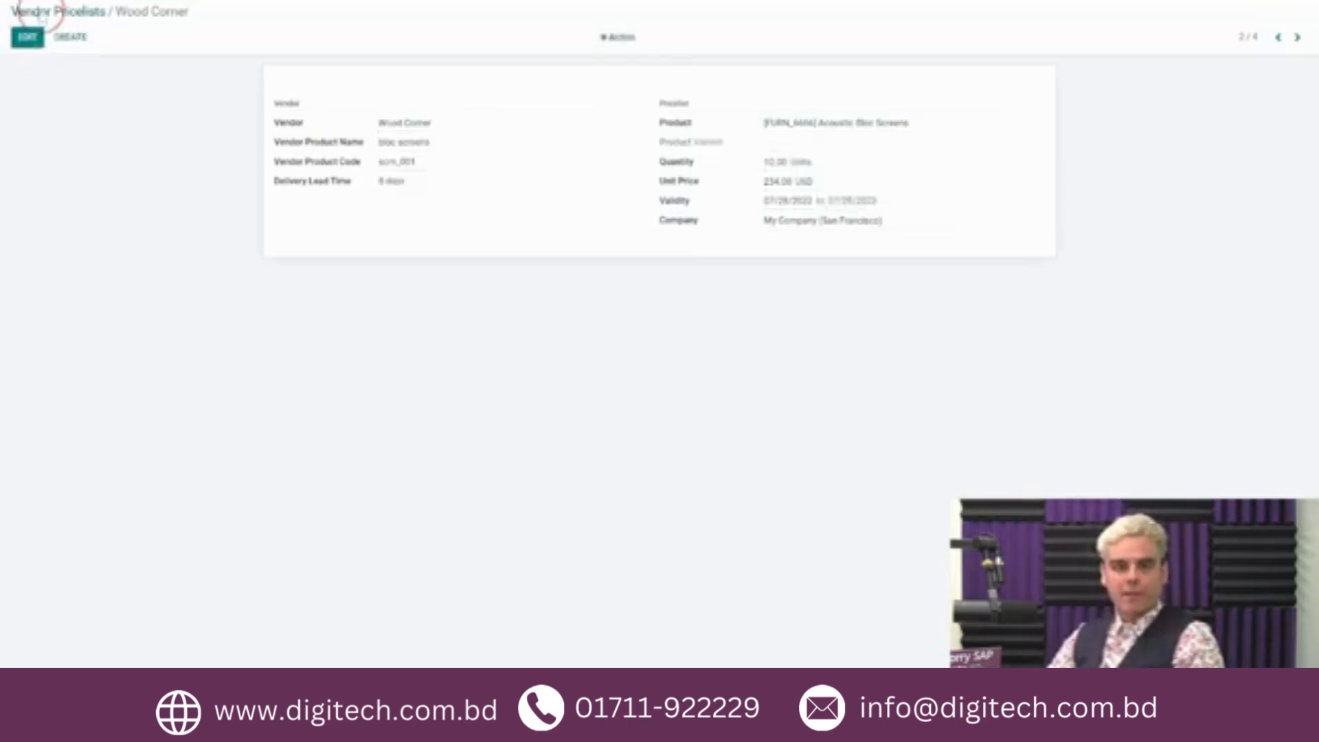
{"action": "left_click", "coordinate": [41, 13]}
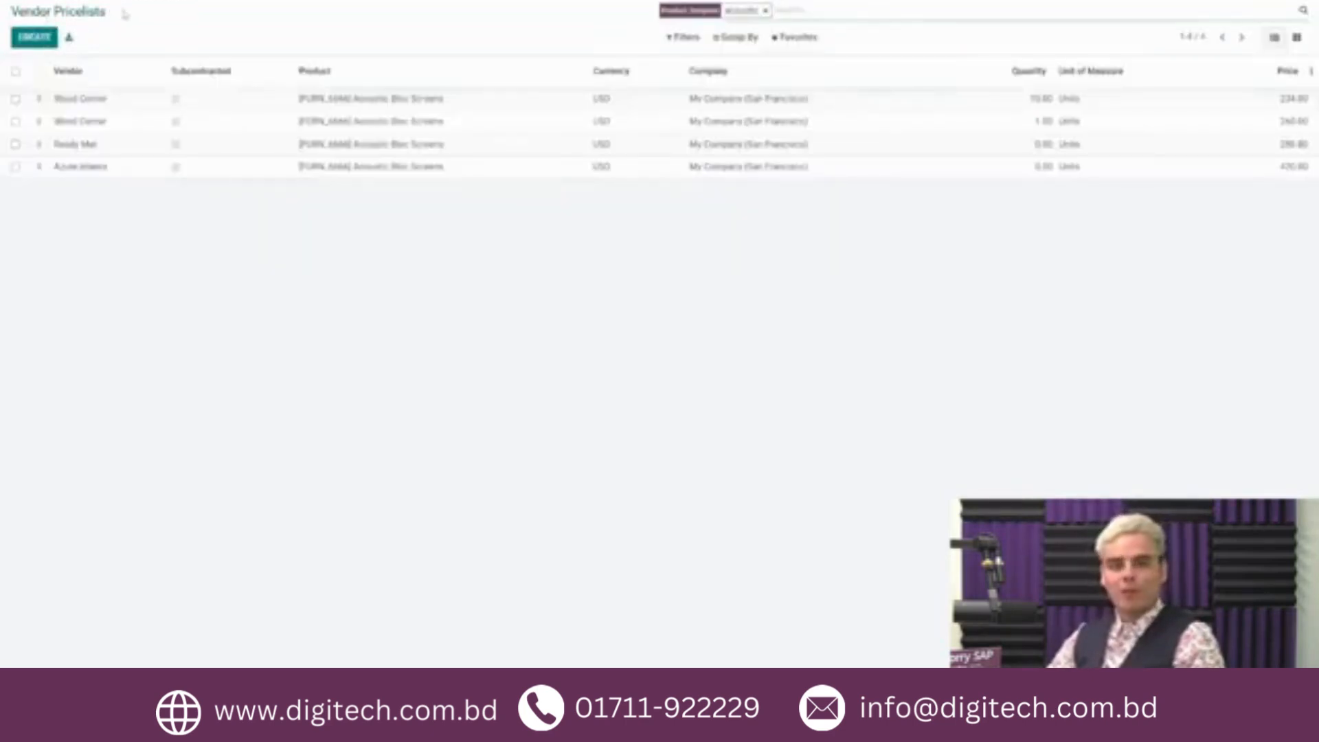